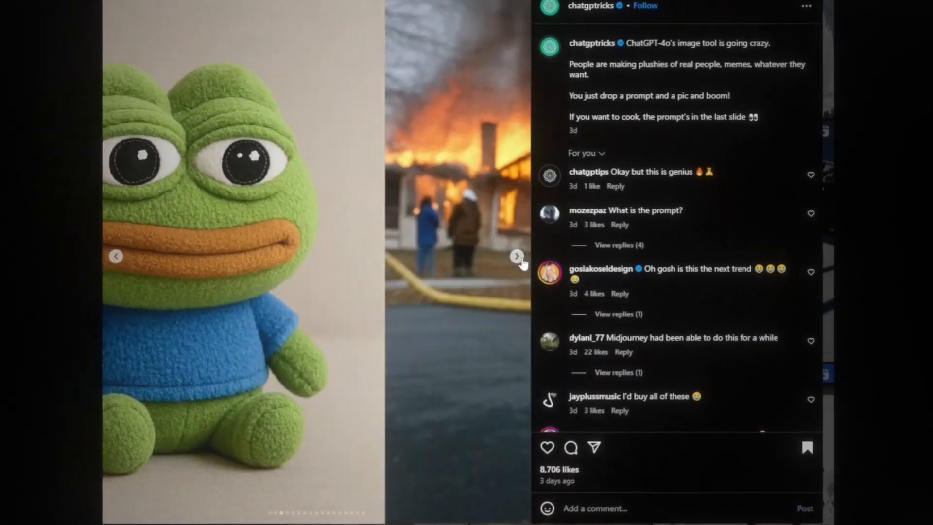
Browse the plush toy example slides in the chatgptricks Instagram post
left_click(515, 259)
left_click(521, 253)
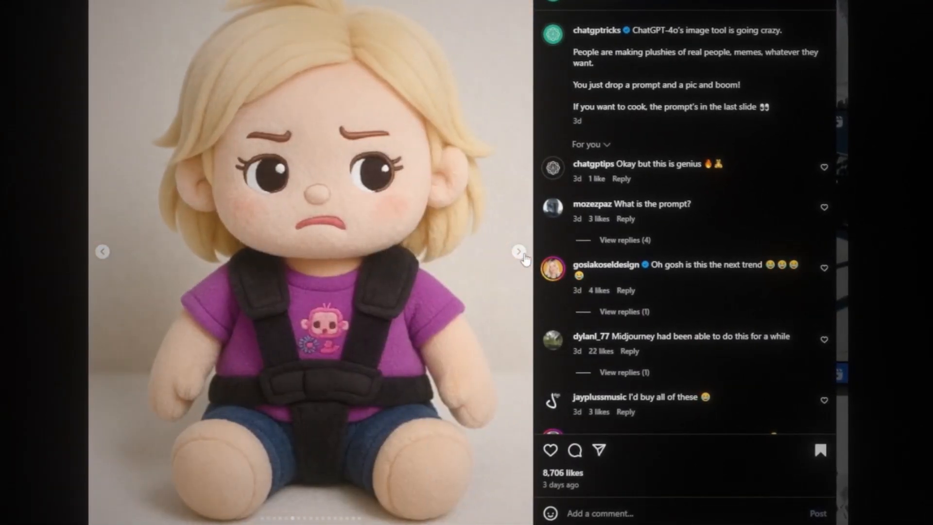
left_click(520, 254)
left_click(520, 254)
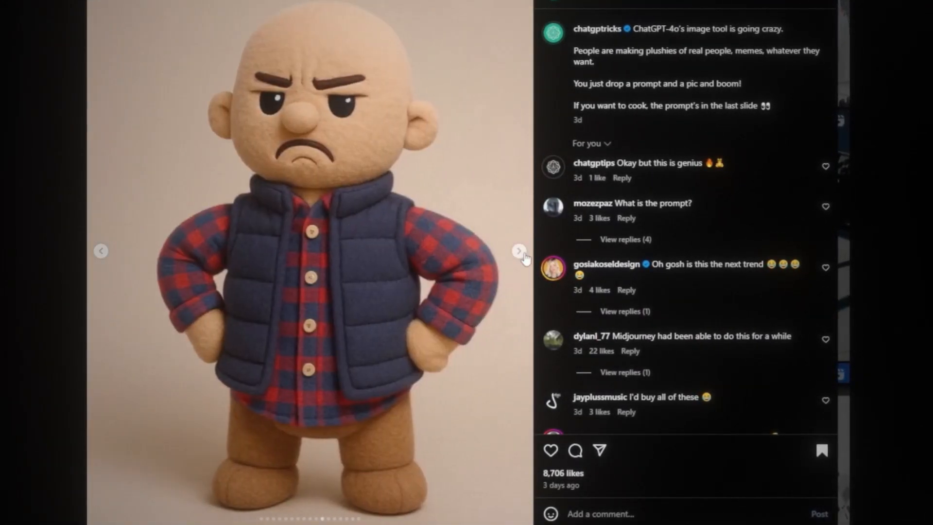
left_click(521, 253)
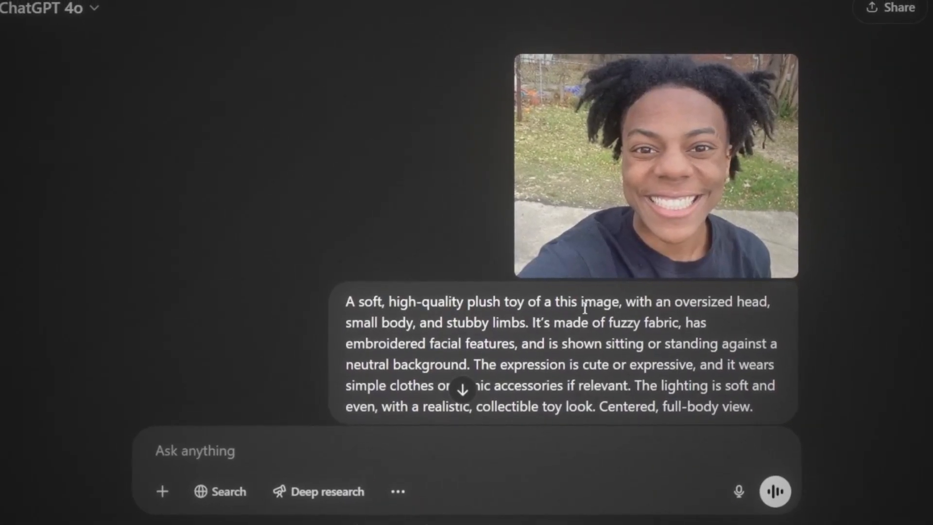
In ChatGPT, review the plush toy prompt's generated image, its colourful rainbow-background version and the follow-up request
scroll(638, 230, "down", 3)
scroll(622, 233, "down", 5)
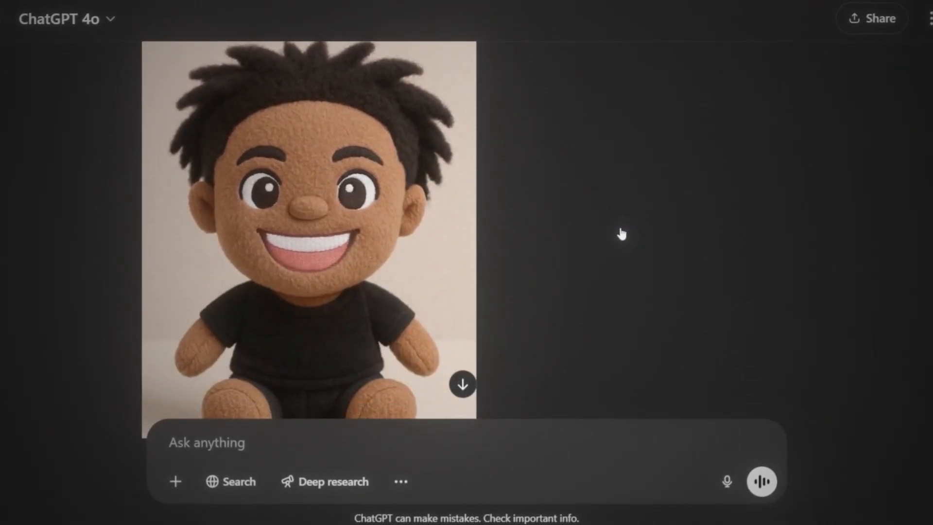
key("ctrl+minus")
scroll(362, 196, "up", 1)
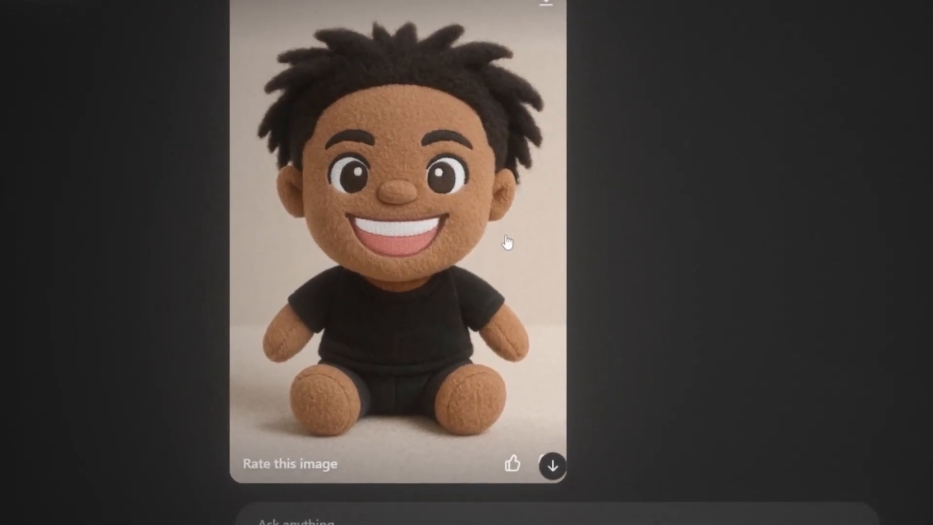
scroll(499, 240, "down", 6)
scroll(760, 279, "down", 6)
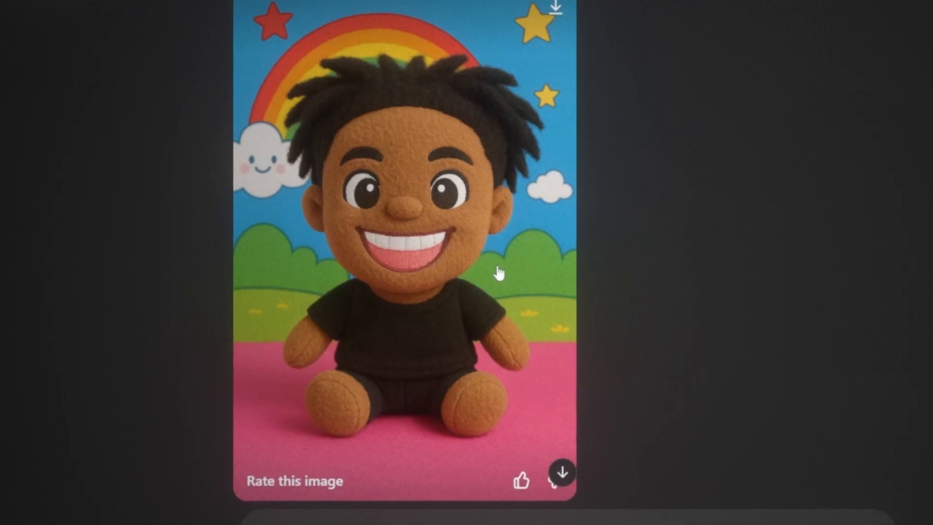
scroll(507, 259, "down", 8)
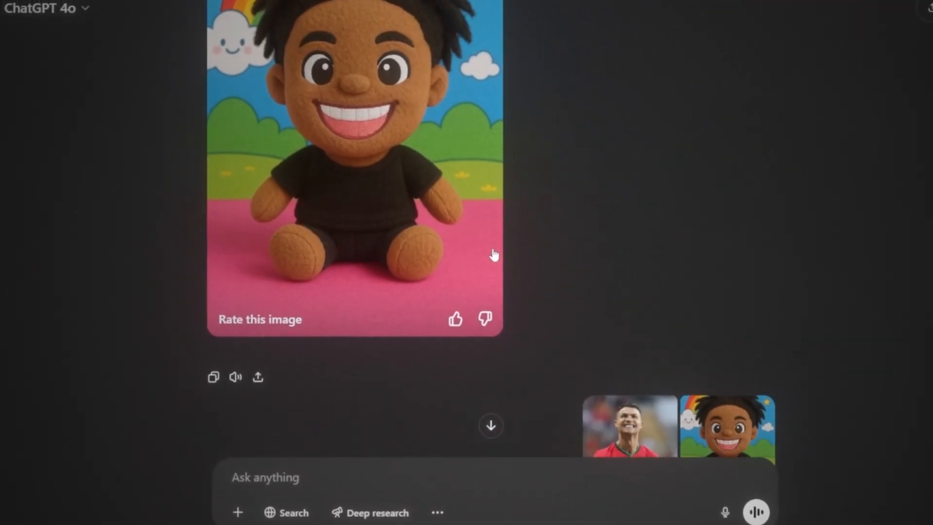
scroll(699, 237, "down", 6)
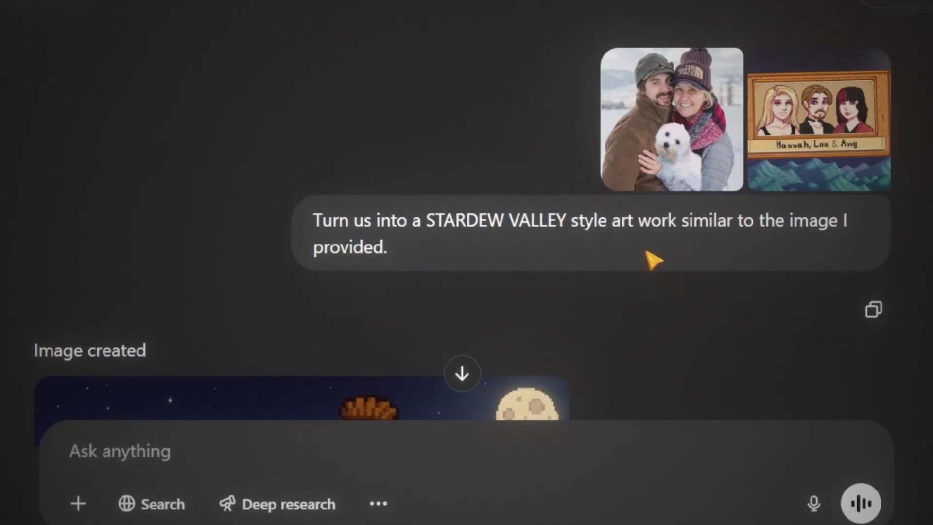
View the couple's photo and the pixel-art style reference at full size, and read the STARDEW VALLEY prompt
left_click(656, 156)
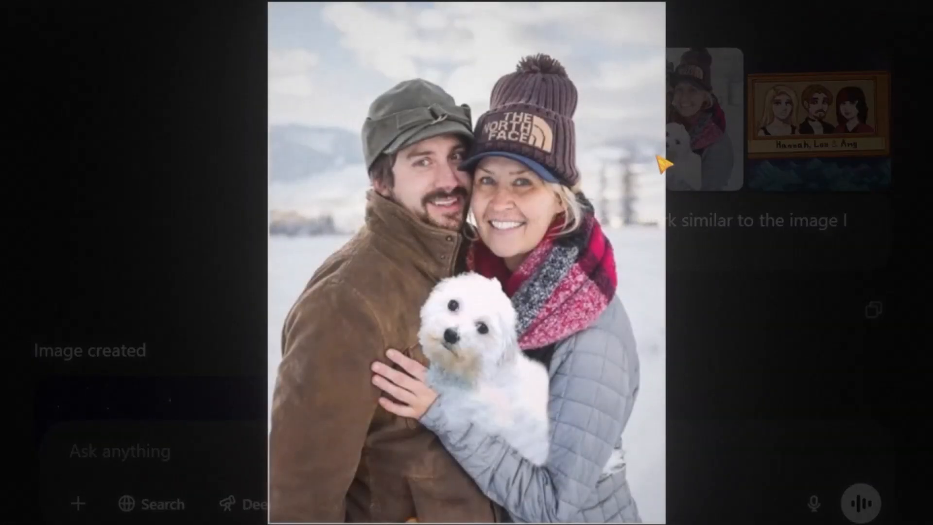
left_click(846, 132)
left_click(846, 132)
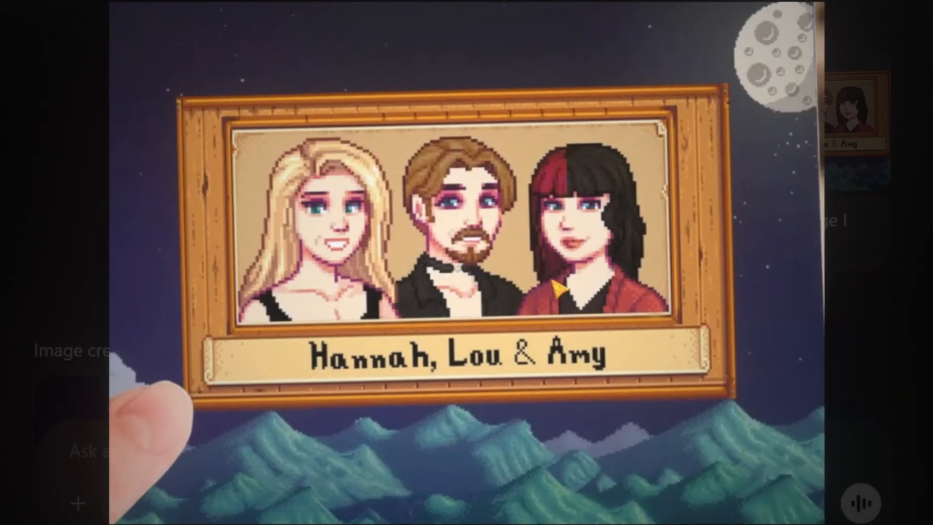
left_click(904, 251)
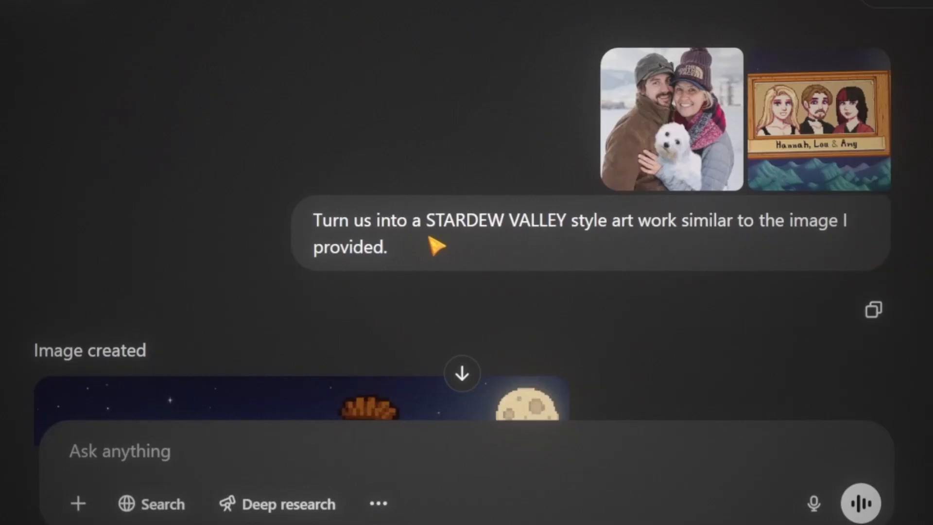
left_click_drag(430, 245, 315, 219)
left_click(504, 236)
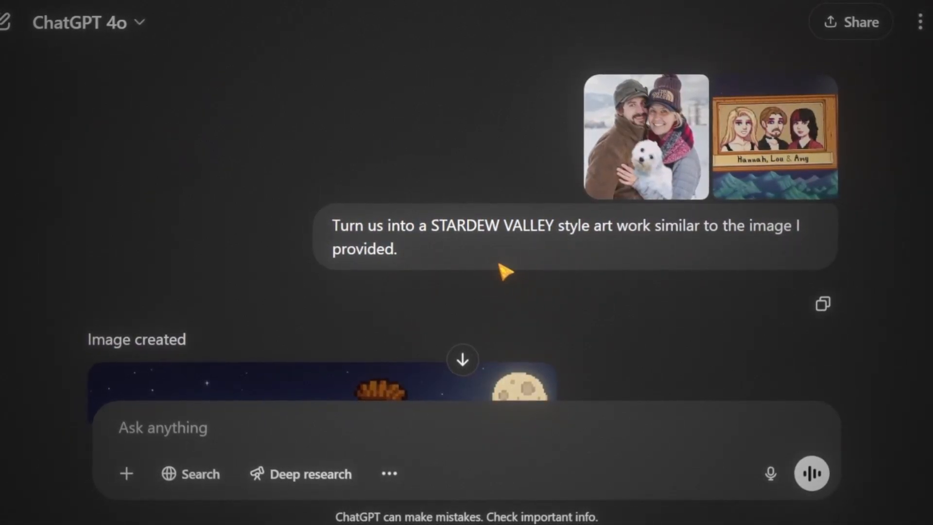
Inspect the generated STARDEW VALLEY portrait enlarged, and check the follow-up prompt for removing the finger and changing the names
scroll(553, 265, "down", 5)
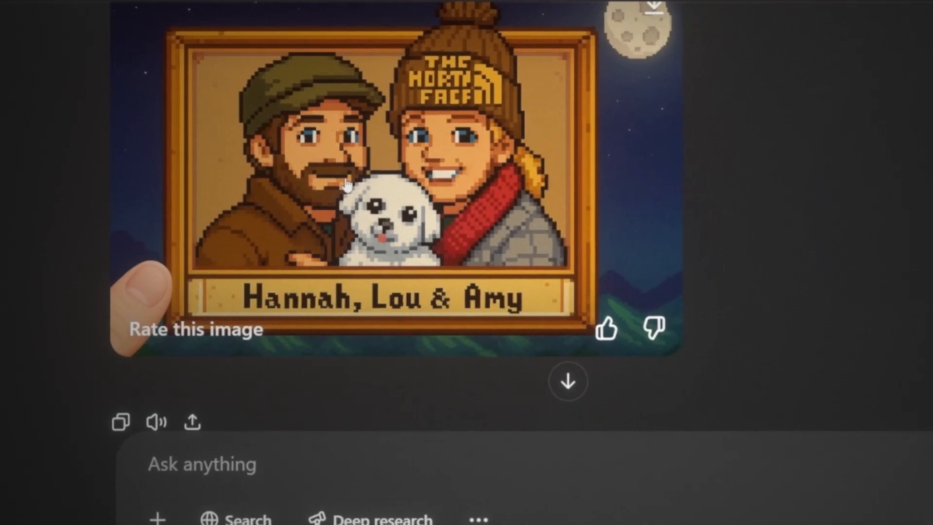
left_click(345, 185)
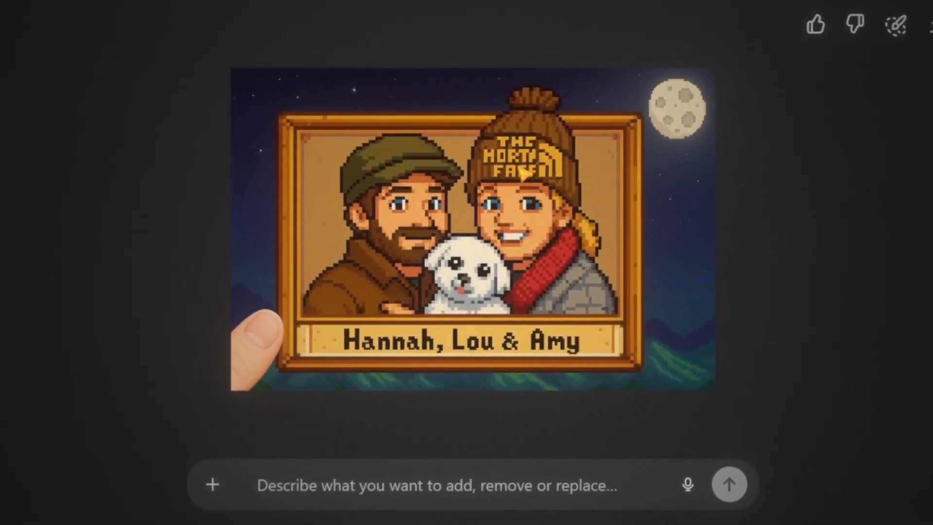
key("Escape")
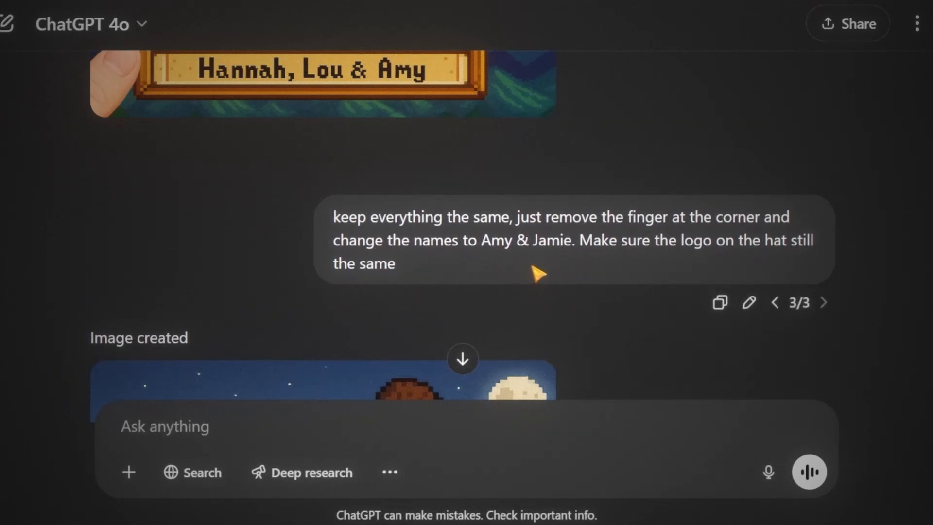
scroll(537, 273, "down", 5)
left_click(320, 231)
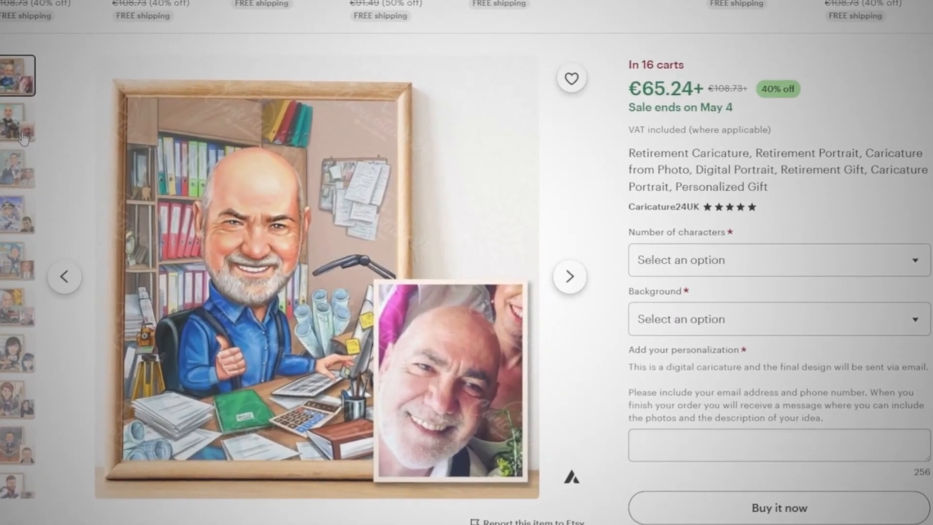
Browse several sample photos of the Retirement Caricature listing on Etsy
left_click(23, 139)
left_click(17, 167)
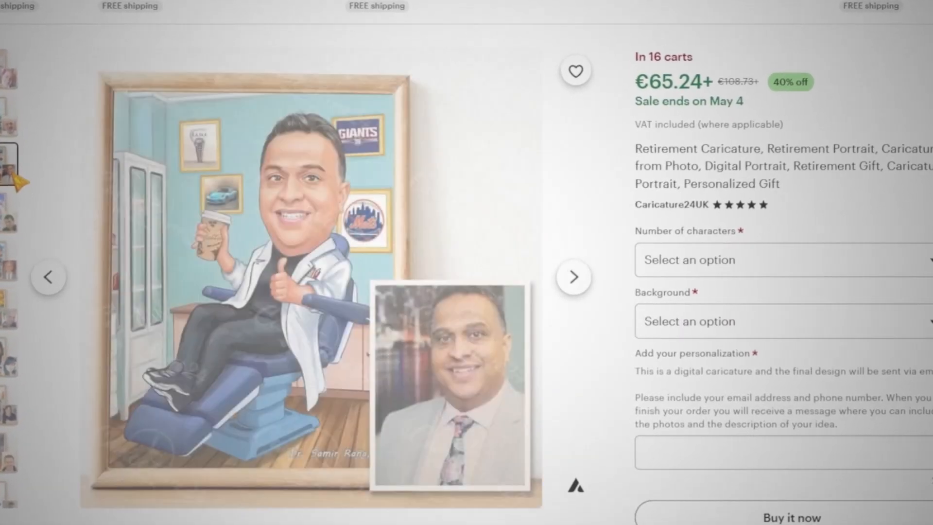
left_click(9, 225)
left_click(9, 264)
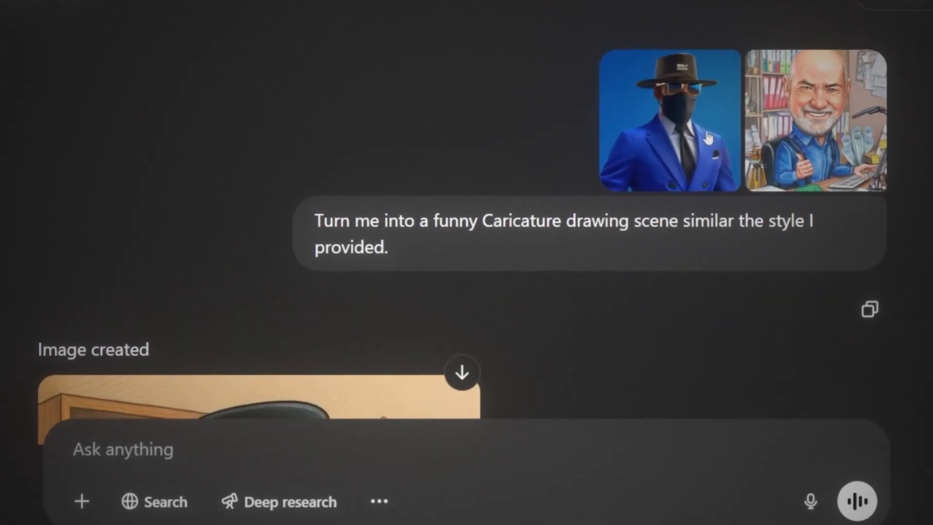
In ChatGPT, view the source portrait attached to the funny Caricature prompt and inspect the generated drawing
left_click(692, 144)
left_click(845, 239)
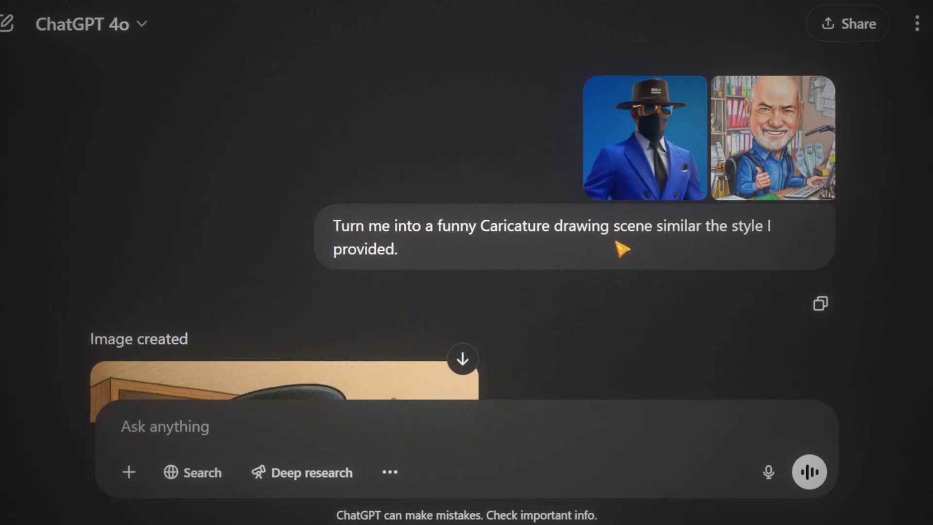
scroll(620, 247, "down", 8)
left_click(366, 235)
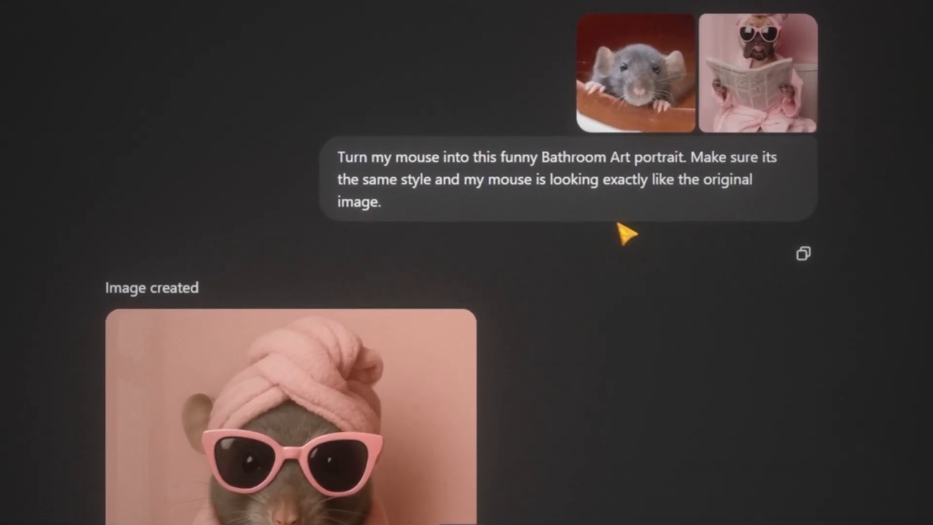
Review the generated Bathroom Art portrait of the mouse reading a newspaper and continue through the conversation
scroll(681, 210, "down", 4)
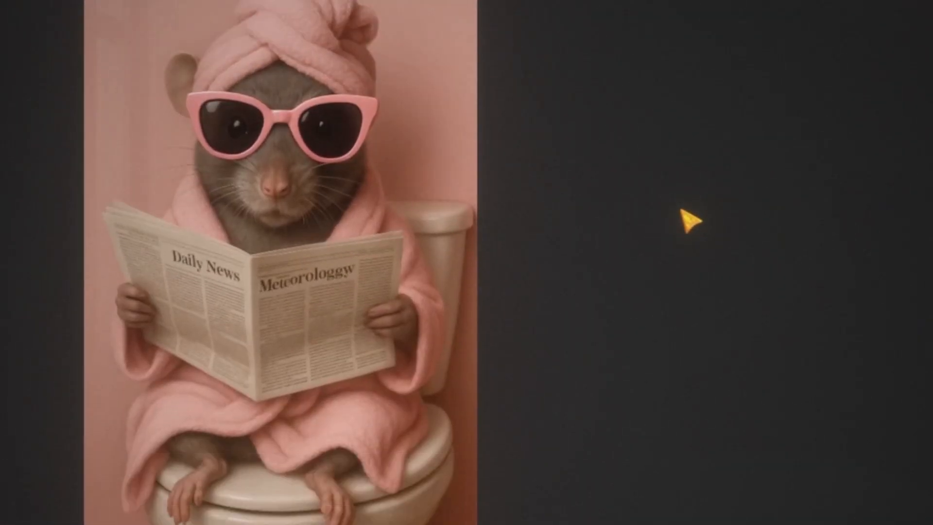
scroll(451, 181, "down", 5)
scroll(454, 174, "down", 8)
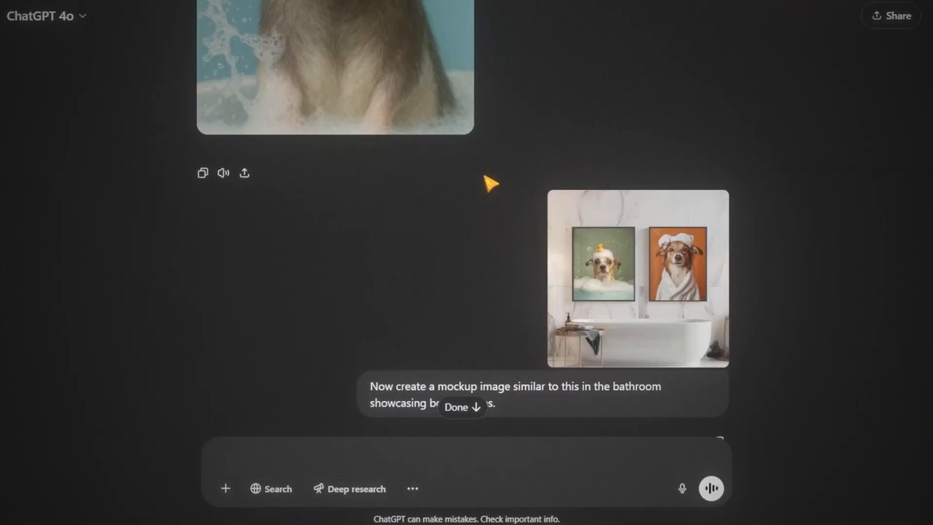
Examine the bathtub portrait, the bathroom mockup reference with its prompt, and the resulting mockup
scroll(505, 250, "up", 5)
scroll(454, 232, "down", 5)
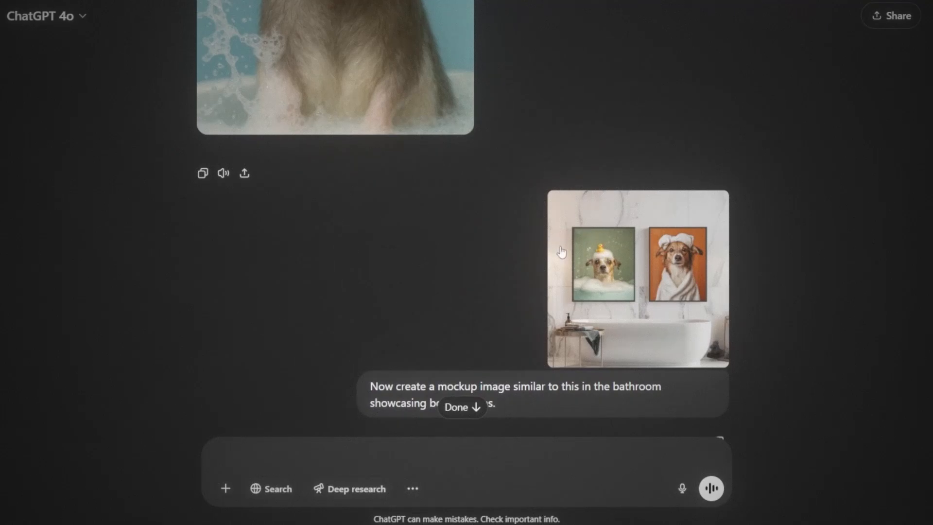
scroll(561, 251, "down", 8)
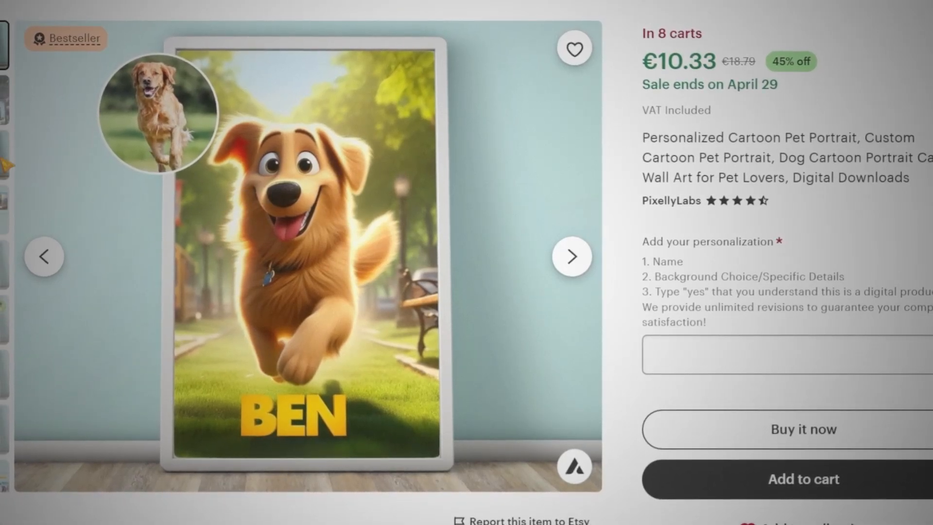
On Etsy, open the husky poster photo of the Personalized Cartoon Pet Portrait listing and zoom in on its title
left_click(6, 165)
left_click(308, 222)
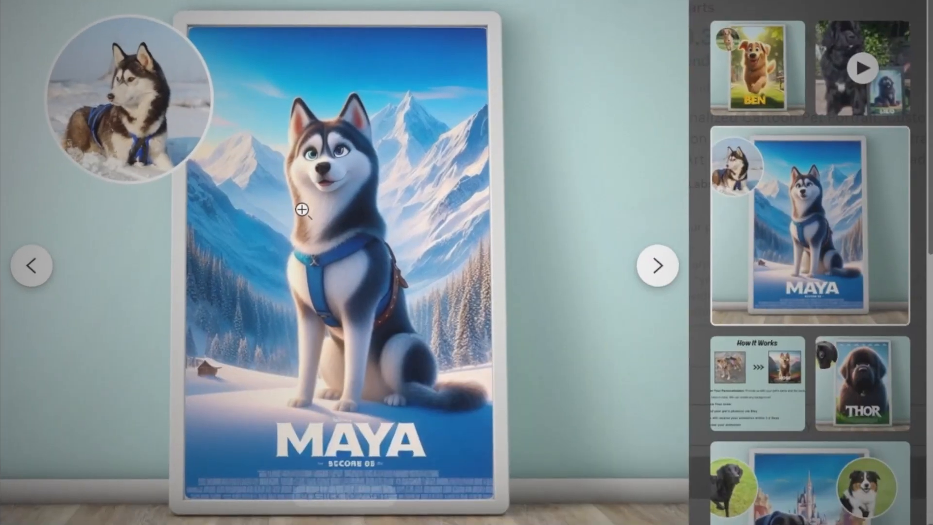
left_click(343, 436)
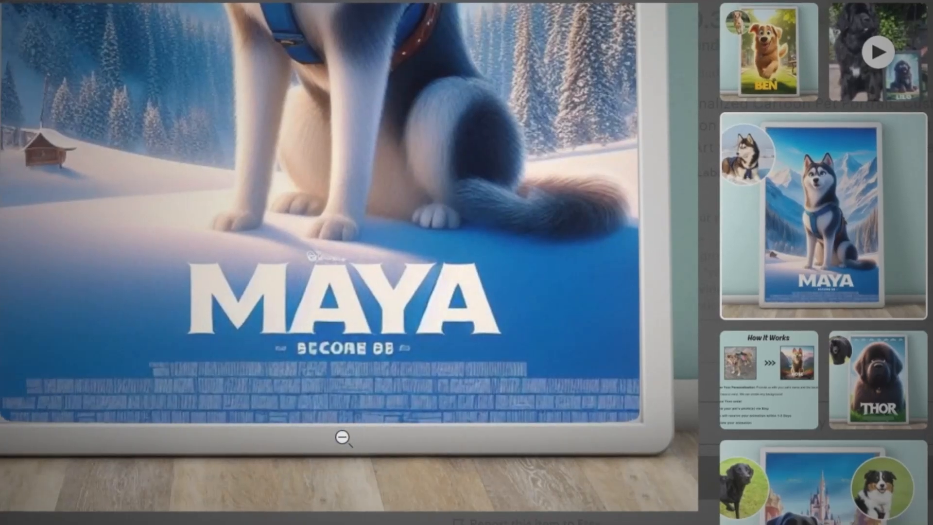